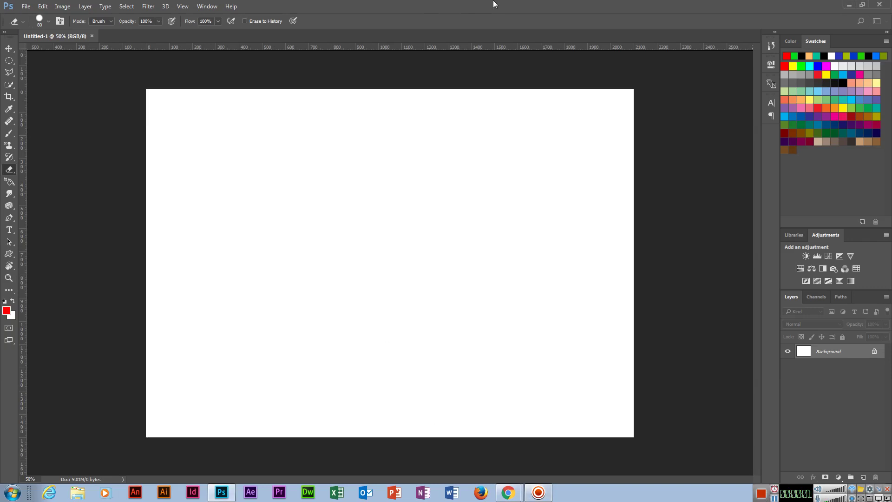
Close the blank Untitled-1 document and open 'not smiling' from the Images folder
key(ctrl+w)
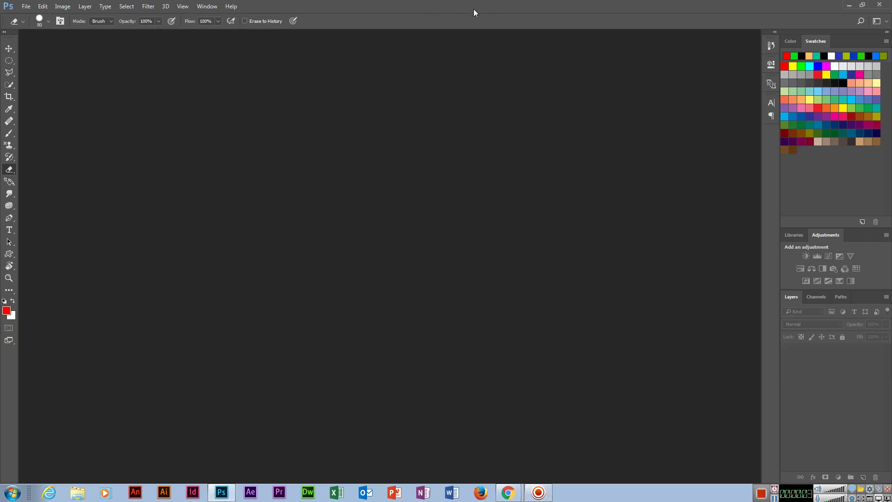
click(26, 6)
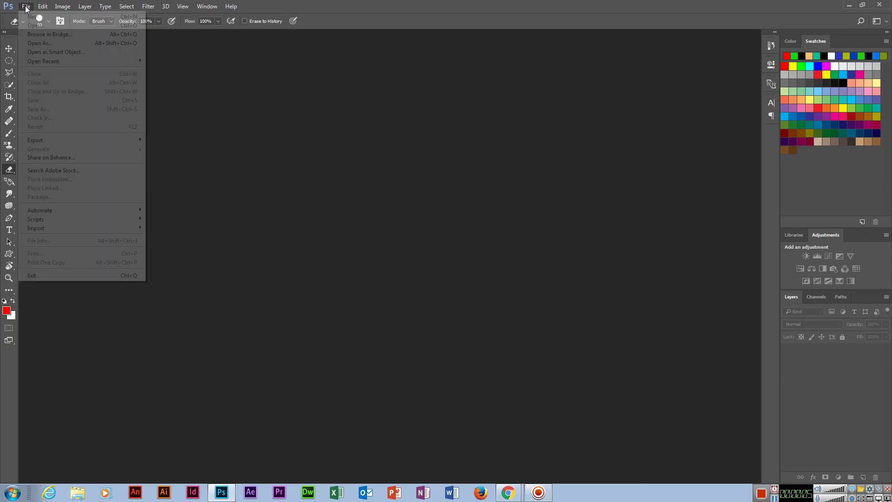
click(43, 24)
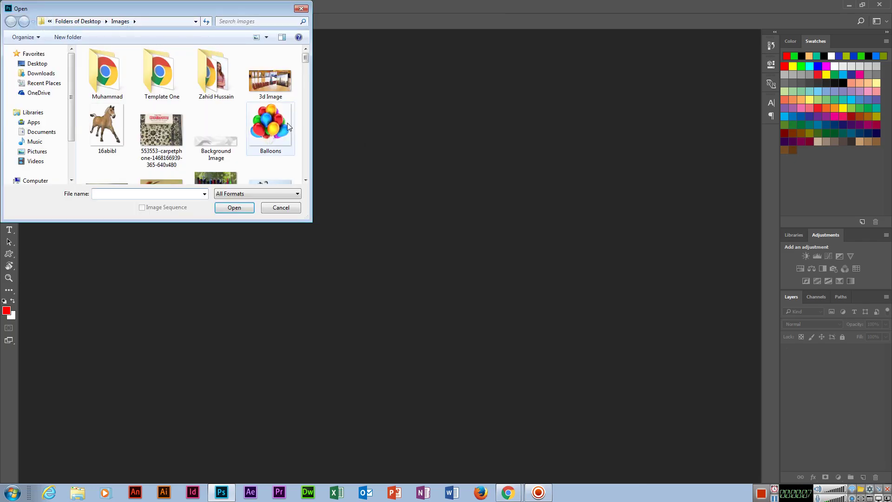
drag(304, 60, 308, 97)
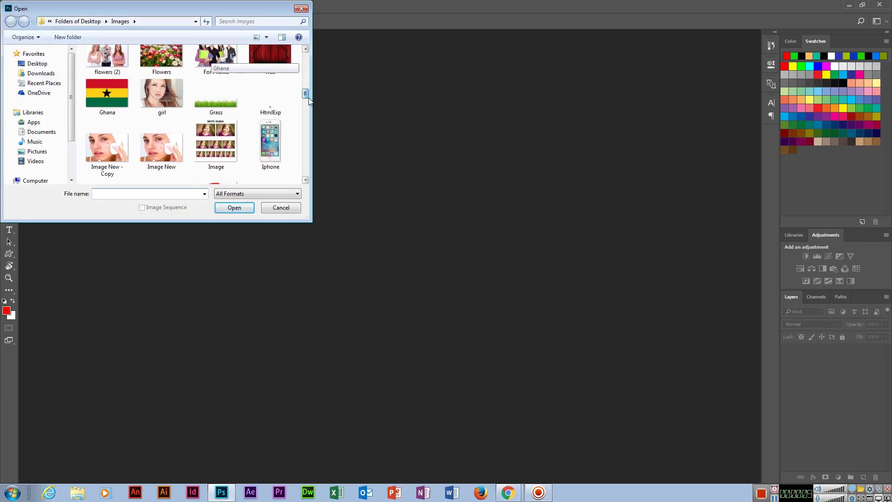
drag(306, 95, 304, 122)
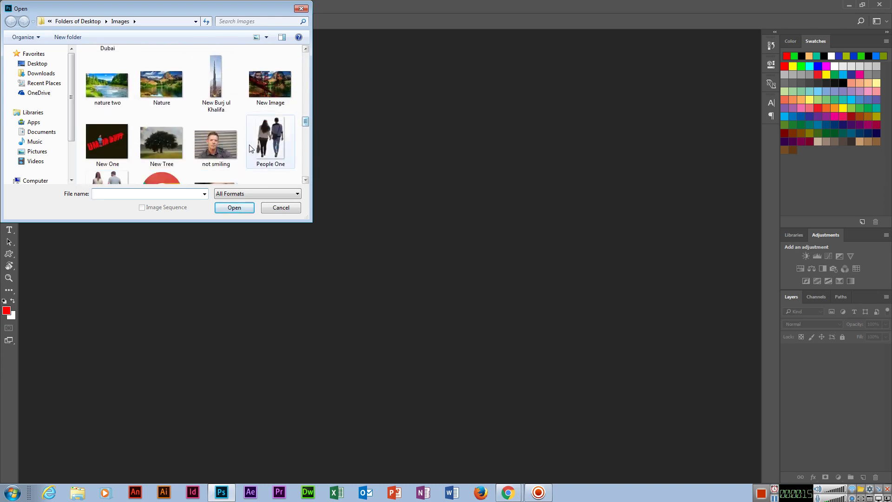
double_click(233, 141)
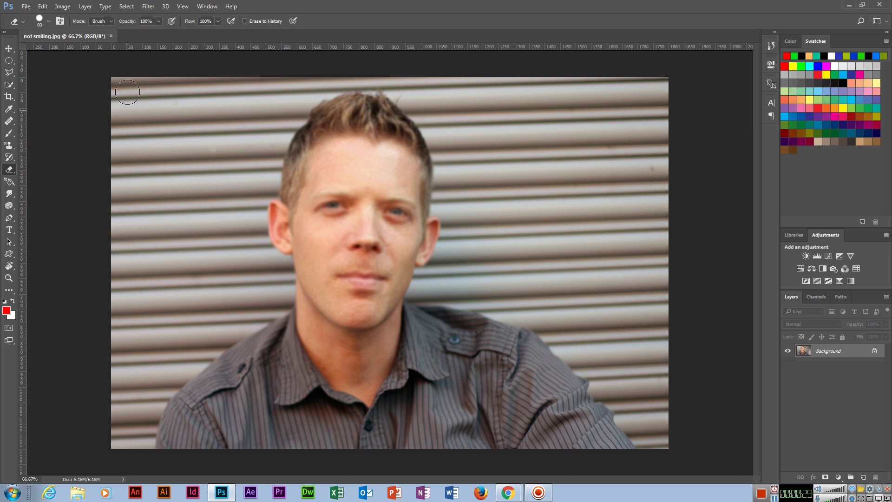
drag(120, 79, 121, 243)
mouse_move(122, 274)
mouse_down()
mouse_move(133, 446)
mouse_move(93, 241)
mouse_move(106, 79)
mouse_move(154, 401)
mouse_move(174, 446)
mouse_move(218, 446)
mouse_move(176, 450)
mouse_move(186, 86)
mouse_up()
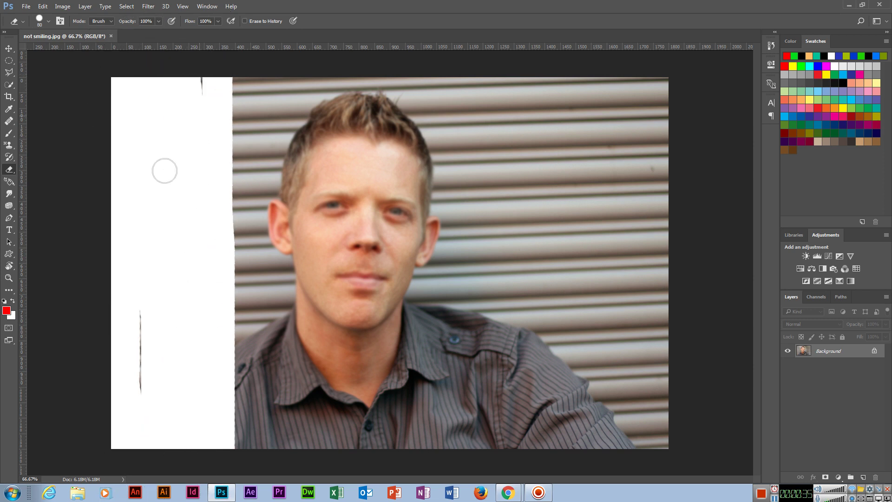
mouse_move(124, 258)
mouse_down()
mouse_move(157, 404)
mouse_move(203, 235)
mouse_up()
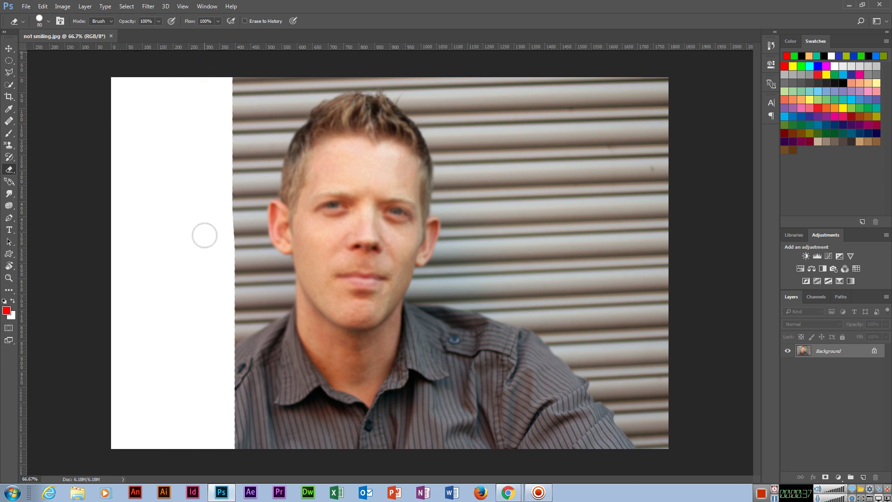
mouse_move(202, 468)
mouse_down()
mouse_move(247, 79)
mouse_move(239, 434)
mouse_move(257, 91)
mouse_move(218, 111)
mouse_up()
key(F12)
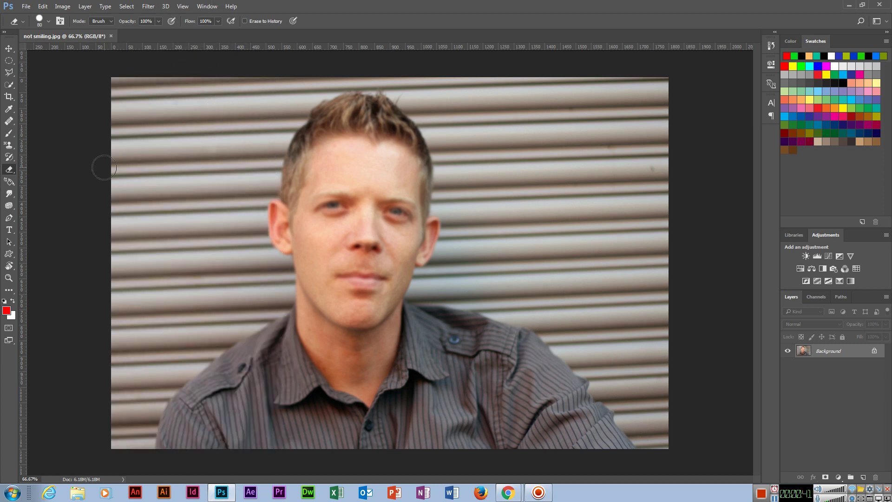
Make the Quick Selection Tool the active tool instead of the eraser
right_click(16, 171)
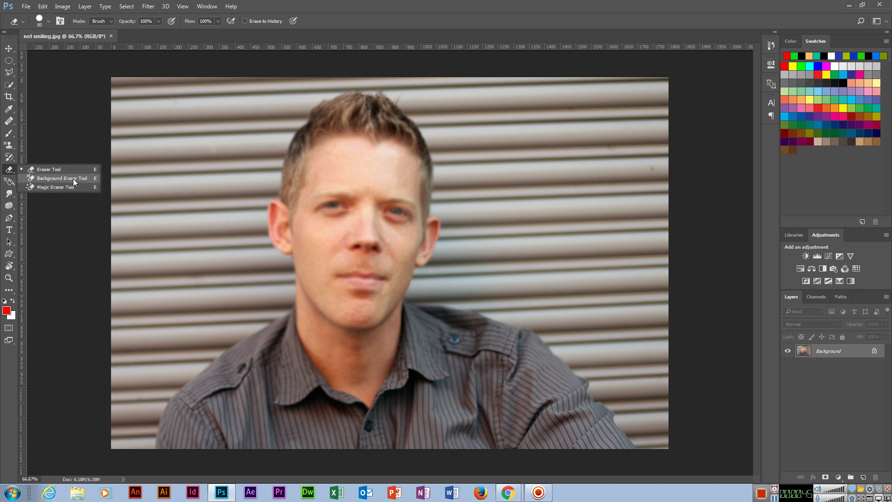
click(364, 4)
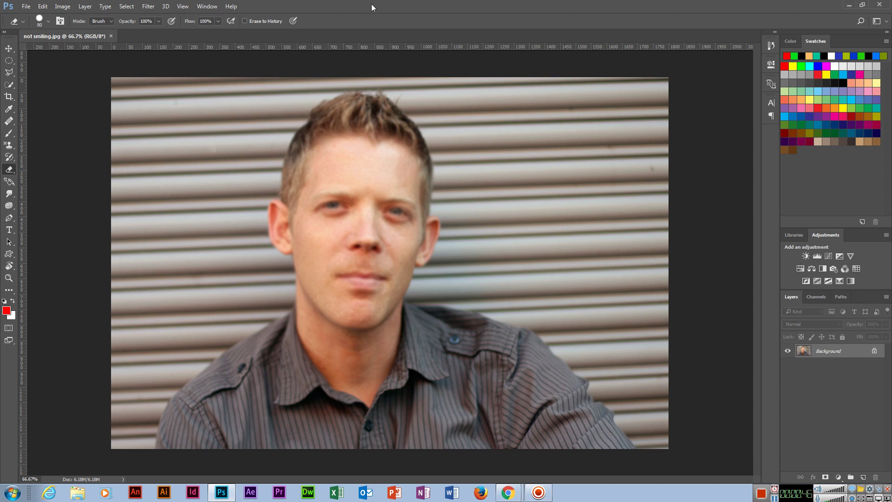
click(8, 85)
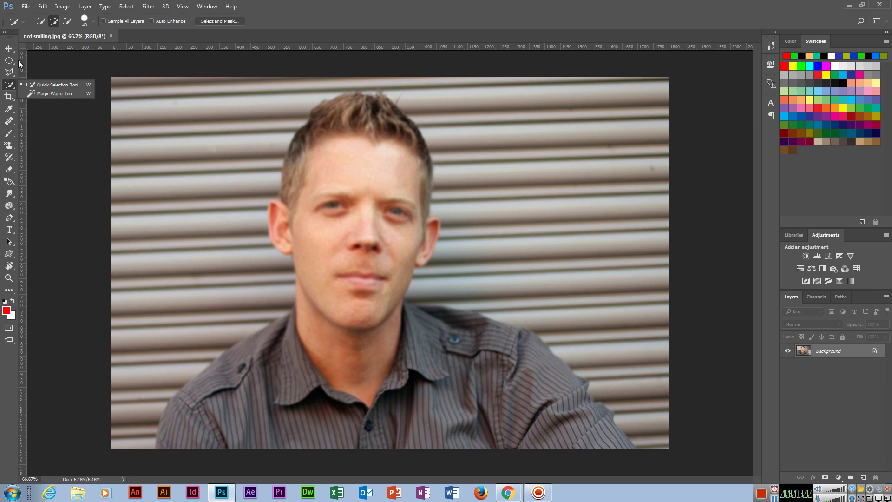
click(45, 85)
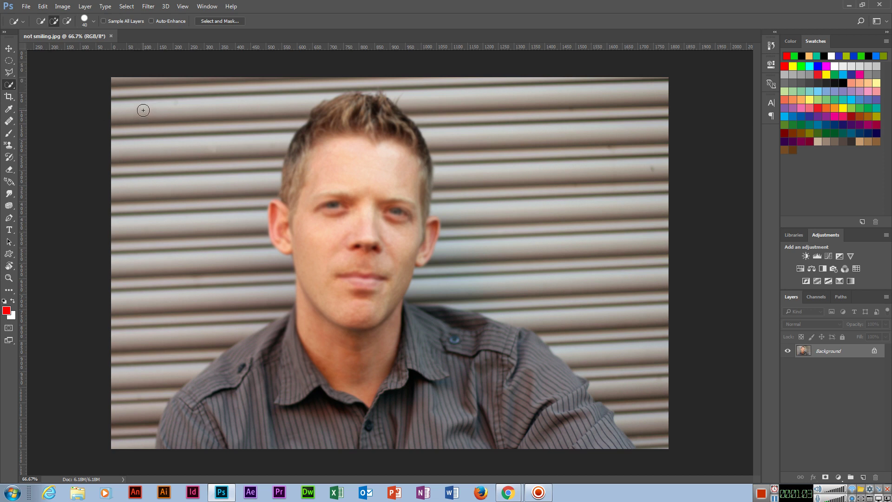
Brush a quick selection over the man's forehead, face, collar and both shoulders
click(322, 174)
click(352, 246)
click(352, 352)
mouse_move(251, 415)
mouse_down()
mouse_move(295, 418)
mouse_move(279, 376)
mouse_move(221, 424)
mouse_move(309, 397)
mouse_move(288, 353)
mouse_move(202, 376)
mouse_move(214, 385)
mouse_move(318, 253)
mouse_move(371, 411)
mouse_move(342, 149)
mouse_move(290, 237)
mouse_move(402, 367)
mouse_move(446, 367)
mouse_move(464, 345)
mouse_move(445, 359)
mouse_up()
mouse_move(524, 366)
mouse_down()
mouse_move(468, 352)
mouse_move(449, 332)
mouse_move(496, 352)
mouse_move(390, 390)
mouse_move(482, 427)
mouse_move(516, 398)
mouse_move(537, 412)
mouse_move(566, 375)
mouse_move(596, 445)
mouse_move(611, 343)
mouse_up()
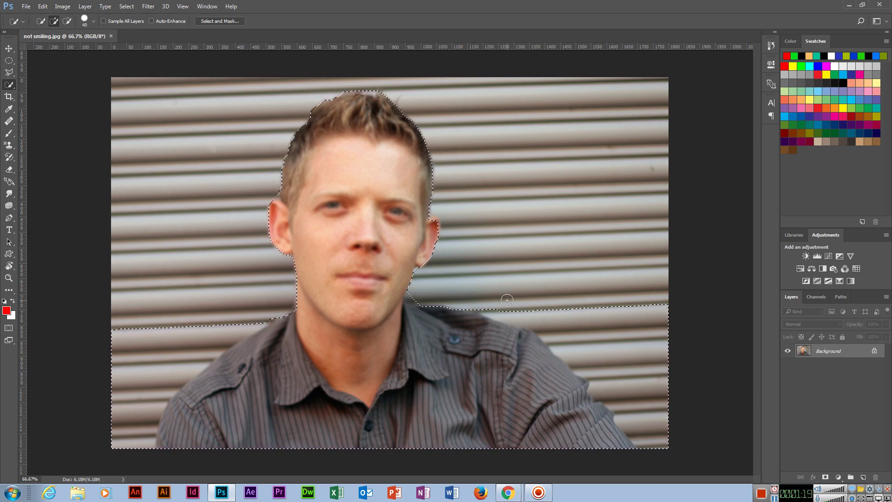
Subtract the shutter background beside the shoulders from the selection using Alt
mouse_move(507, 300)
mouse_down()
mouse_move(522, 313)
mouse_move(604, 325)
mouse_move(644, 381)
mouse_move(645, 409)
mouse_move(638, 394)
mouse_move(650, 394)
mouse_up()
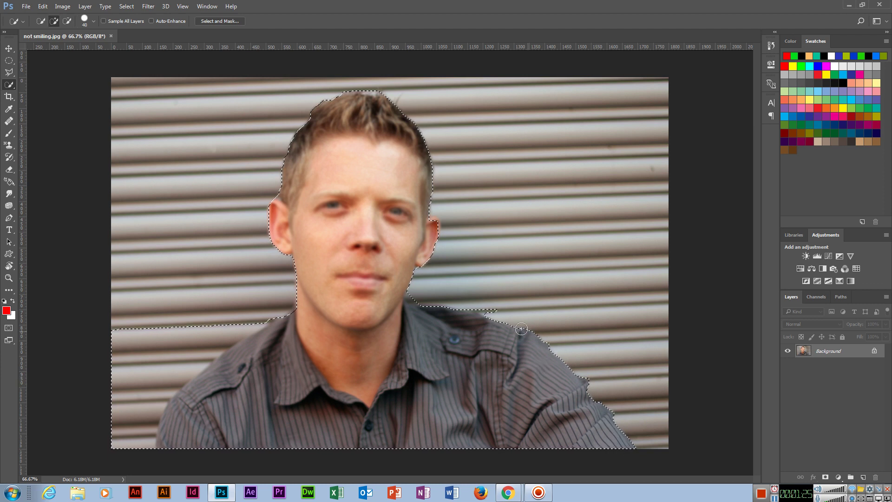
key(alt)
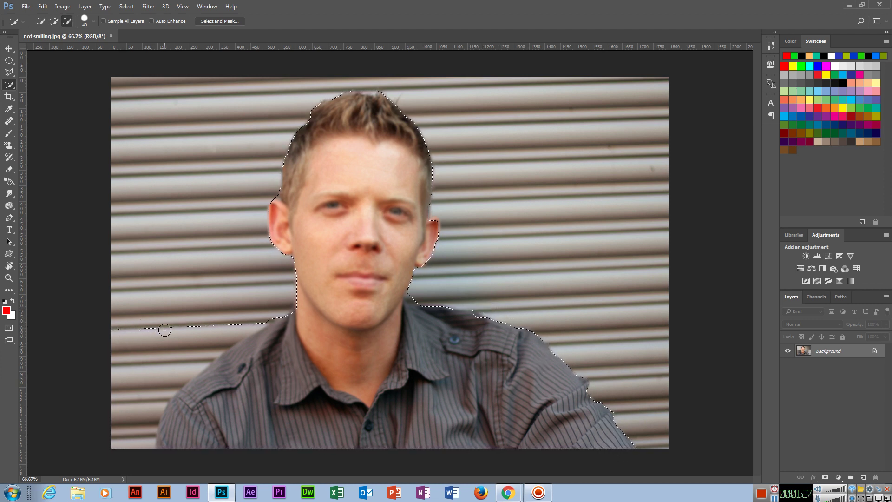
drag(130, 372, 130, 360)
mouse_move(122, 416)
mouse_down()
mouse_move(126, 446)
mouse_move(134, 402)
mouse_move(125, 436)
mouse_move(144, 412)
mouse_move(135, 367)
mouse_move(158, 374)
mouse_up()
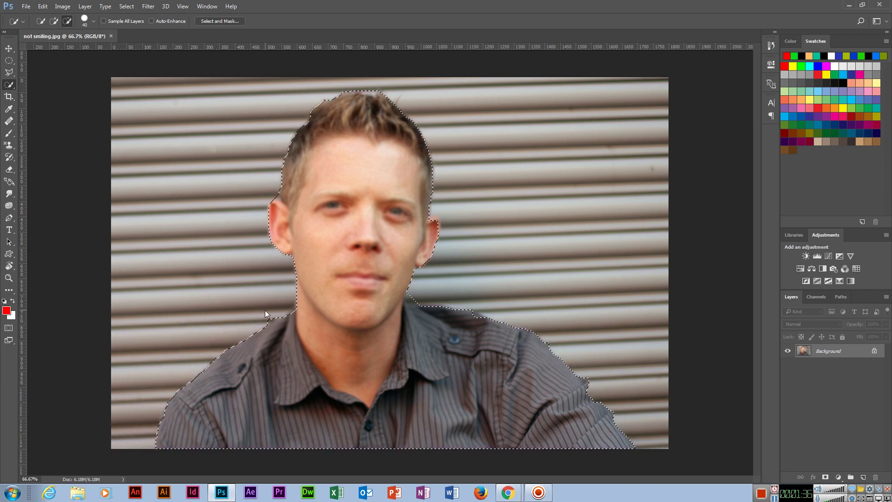
key(alt)
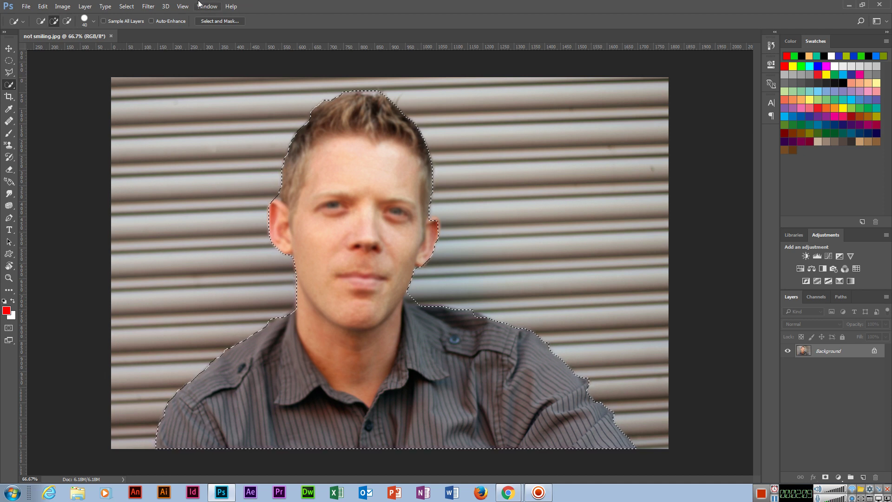
Invert the selection onto the shutter background and pick the Background Eraser Tool
click(149, 7)
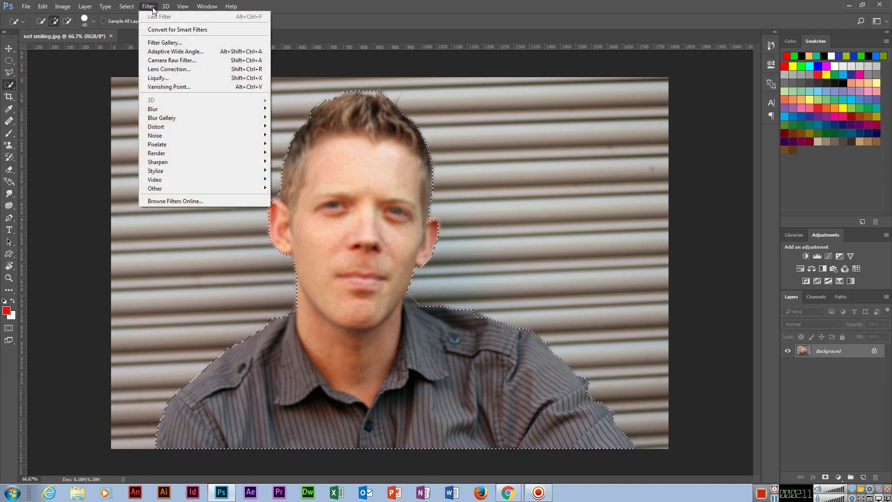
mouse_move(167, 9)
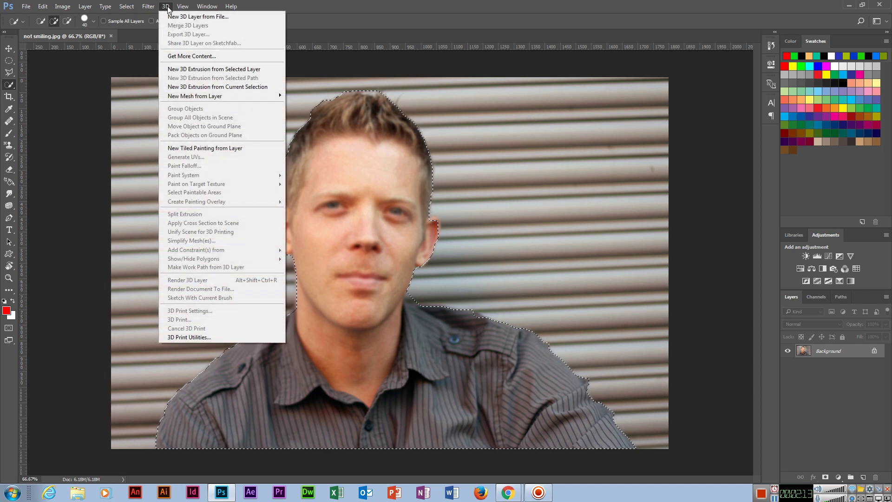
mouse_move(110, 7)
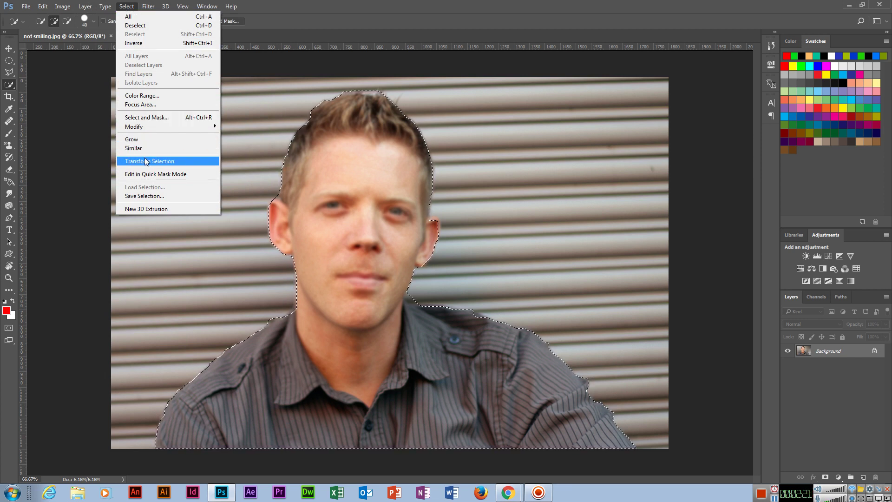
click(166, 46)
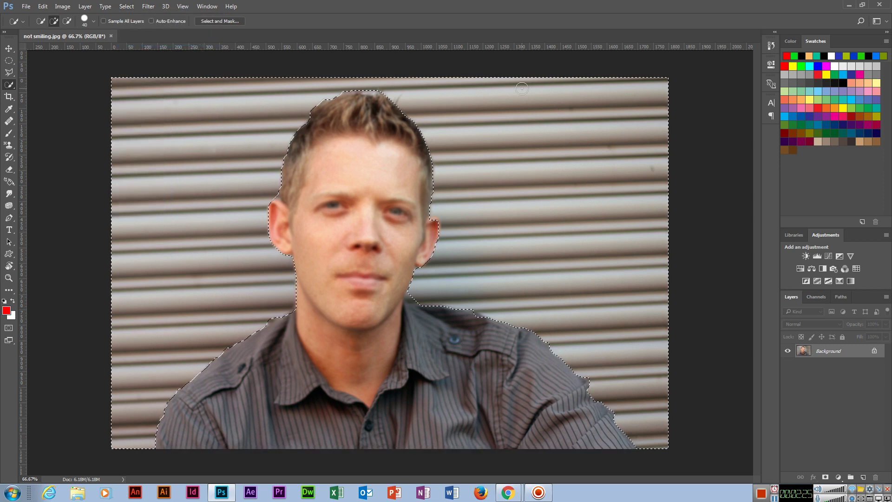
click(9, 169)
click(54, 178)
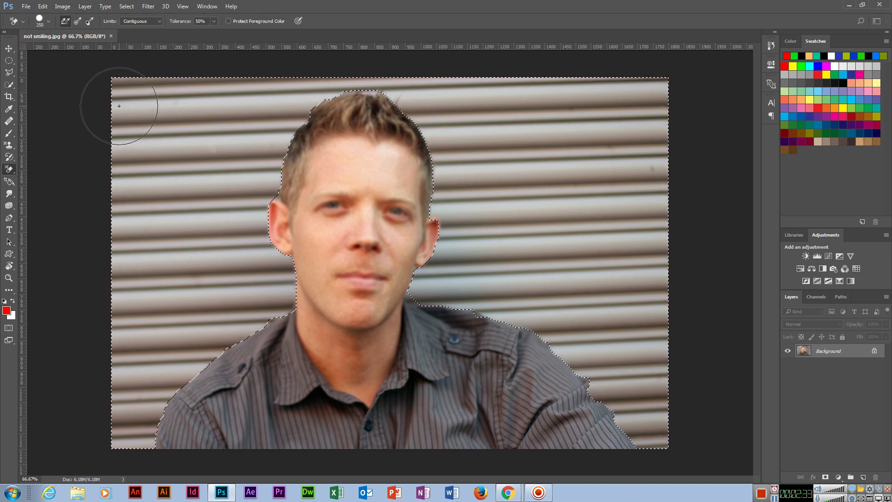
Erase the shutter along the left edge, above the head, and right of the man
mouse_move(120, 92)
mouse_down()
mouse_move(116, 168)
mouse_move(149, 323)
mouse_move(142, 435)
mouse_move(112, 288)
mouse_move(143, 214)
mouse_move(184, 162)
mouse_move(166, 78)
mouse_move(176, 91)
mouse_move(136, 168)
mouse_move(132, 134)
mouse_move(125, 162)
mouse_move(199, 231)
mouse_move(207, 330)
mouse_move(285, 174)
mouse_move(280, 235)
mouse_move(326, 205)
mouse_move(319, 182)
mouse_move(234, 294)
mouse_move(225, 353)
mouse_move(79, 410)
mouse_move(73, 490)
mouse_move(150, 420)
mouse_move(165, 459)
mouse_move(210, 364)
mouse_move(146, 300)
mouse_move(99, 361)
mouse_move(127, 364)
mouse_move(114, 379)
mouse_move(190, 308)
mouse_move(207, 229)
mouse_up()
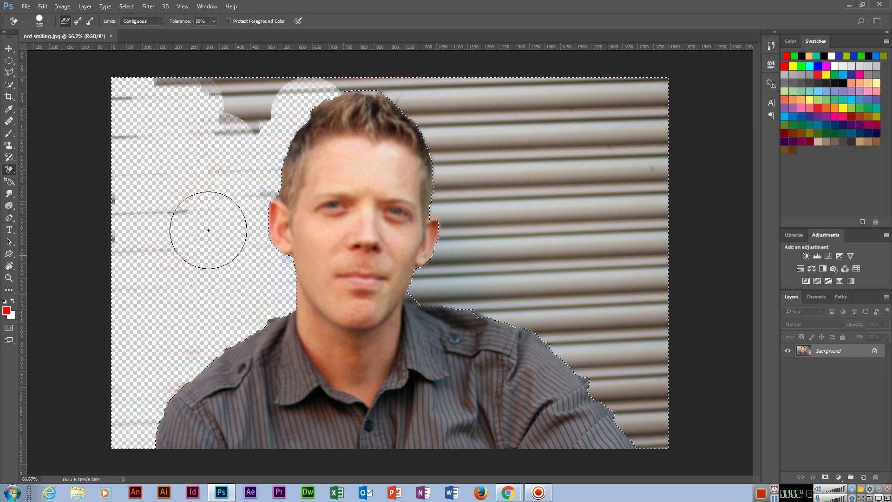
mouse_move(104, 189)
mouse_down()
mouse_move(214, 119)
mouse_move(293, 48)
mouse_up()
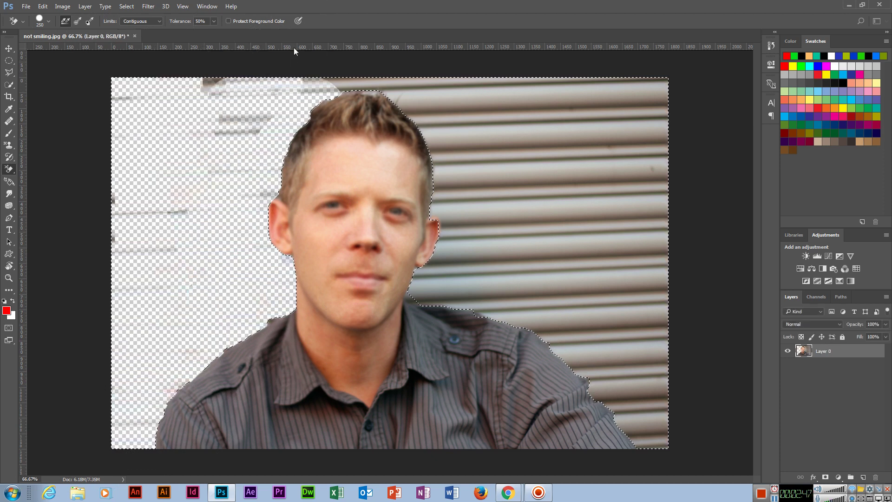
mouse_move(209, 86)
mouse_down()
mouse_move(548, 110)
mouse_move(446, 134)
mouse_up()
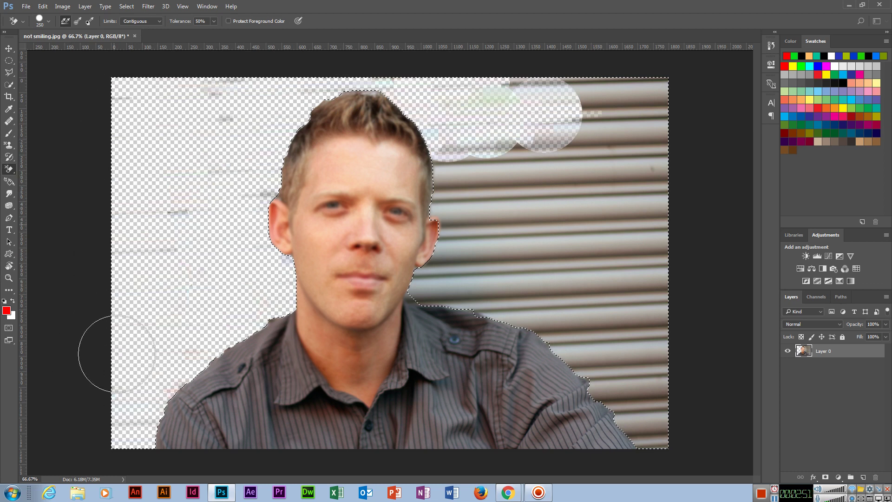
mouse_move(437, 195)
mouse_down()
mouse_move(483, 195)
mouse_move(525, 172)
mouse_move(548, 265)
mouse_move(585, 98)
mouse_move(641, 111)
mouse_move(581, 107)
mouse_move(583, 161)
mouse_up()
mouse_move(558, 302)
mouse_down()
mouse_move(597, 318)
mouse_move(598, 349)
mouse_move(617, 348)
mouse_move(668, 376)
mouse_move(651, 302)
mouse_move(675, 229)
mouse_move(648, 189)
mouse_move(655, 221)
mouse_up()
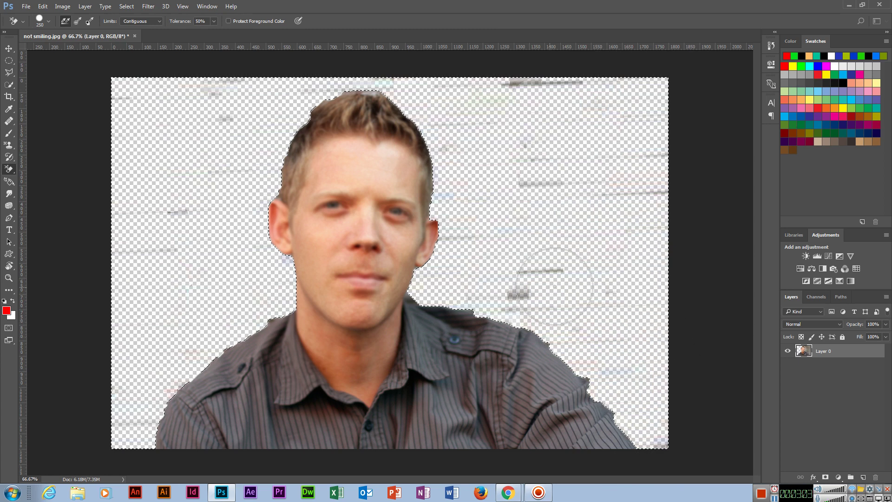
mouse_move(548, 265)
mouse_down()
mouse_move(527, 281)
mouse_move(538, 276)
mouse_move(532, 302)
mouse_move(547, 289)
mouse_move(549, 301)
mouse_move(572, 304)
mouse_move(570, 347)
mouse_move(594, 331)
mouse_move(606, 284)
mouse_move(610, 326)
mouse_move(477, 237)
mouse_move(473, 266)
mouse_move(447, 239)
mouse_move(526, 192)
mouse_move(533, 141)
mouse_move(500, 136)
mouse_move(543, 167)
mouse_move(524, 173)
mouse_move(527, 146)
mouse_move(539, 145)
mouse_move(528, 164)
mouse_move(535, 88)
mouse_move(563, 93)
mouse_move(607, 58)
mouse_move(565, 69)
mouse_move(634, 138)
mouse_move(634, 116)
mouse_move(653, 183)
mouse_up()
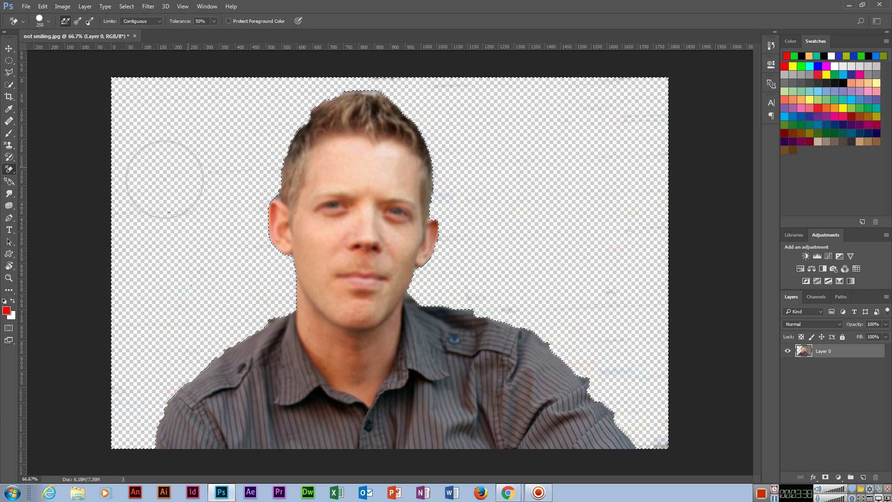
Erase the leftover upper-left specks and deselect with Ctrl+D
mouse_move(126, 166)
mouse_down()
mouse_move(134, 151)
mouse_move(138, 161)
mouse_up()
key(ctrl+d)
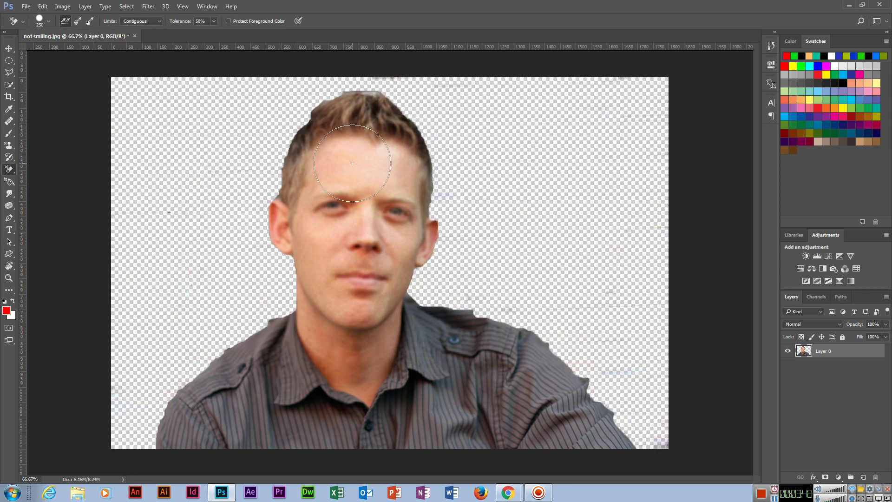
Start a Save As of the portrait with PNG chosen as the file format
click(26, 6)
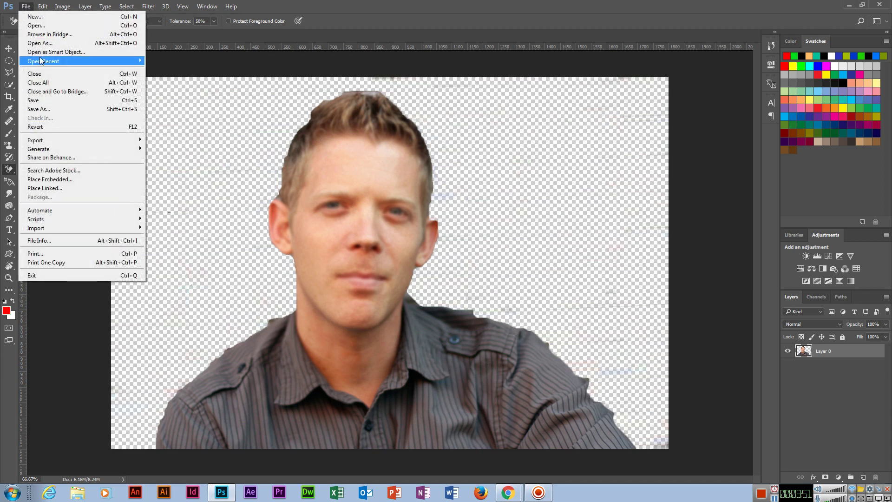
click(65, 110)
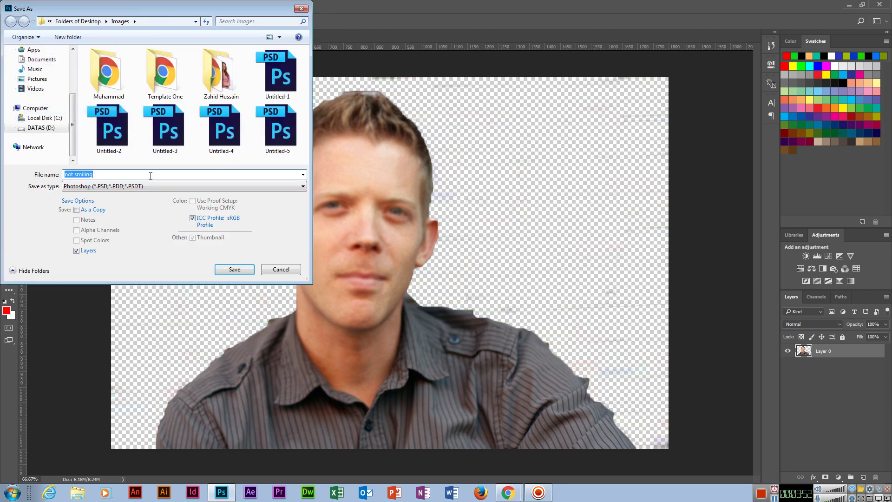
click(144, 191)
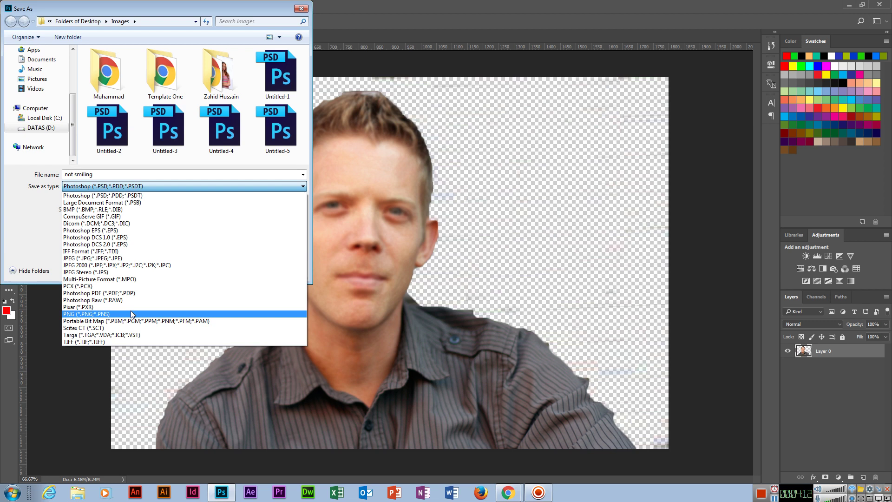
click(131, 312)
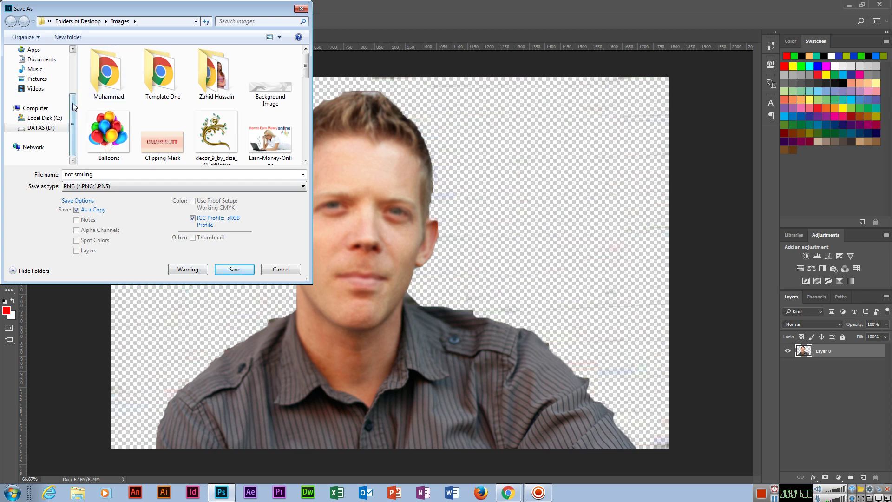
Save it to the Desktop as 'dubai' and accept the PNG compression settings
drag(72, 103, 72, 47)
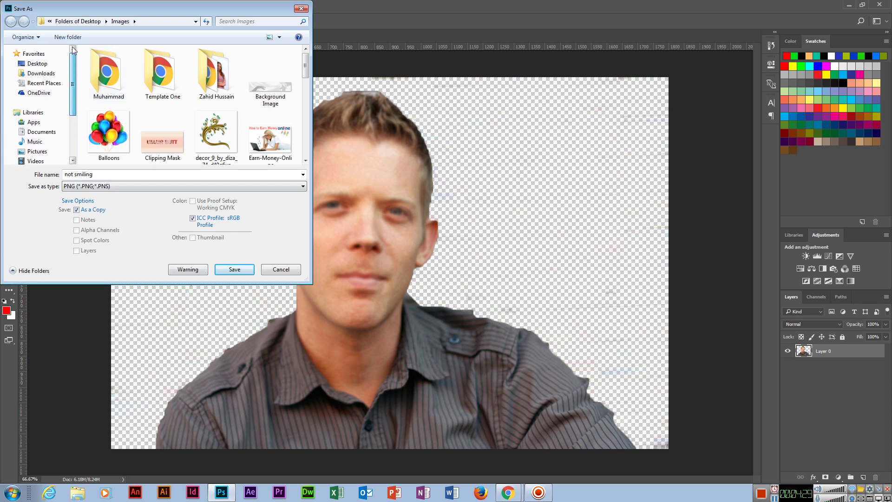
click(52, 65)
click(151, 178)
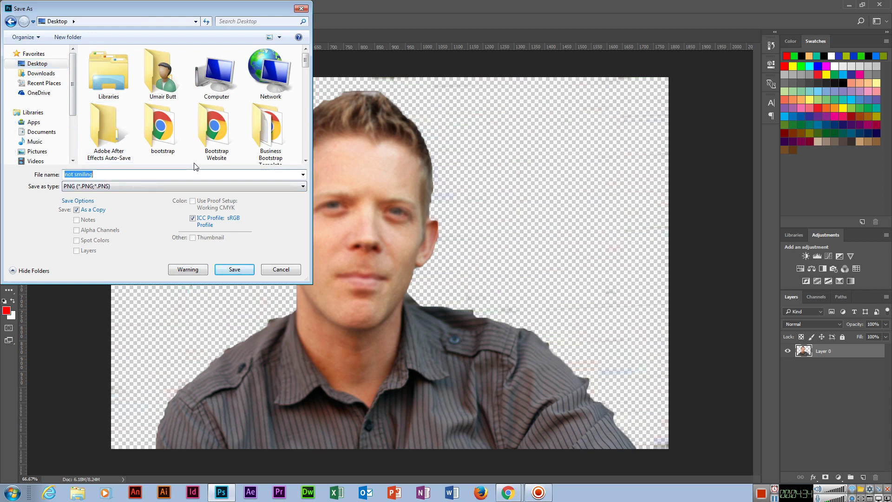
text(dubai)
click(235, 269)
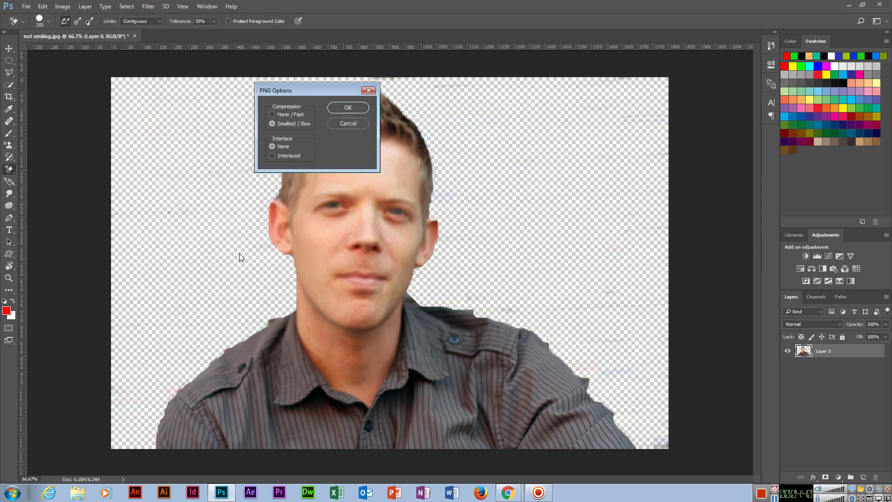
click(347, 108)
Preview the saved 'dubai' PNG from the Desktop, then return to Photoshop
key(super+d)
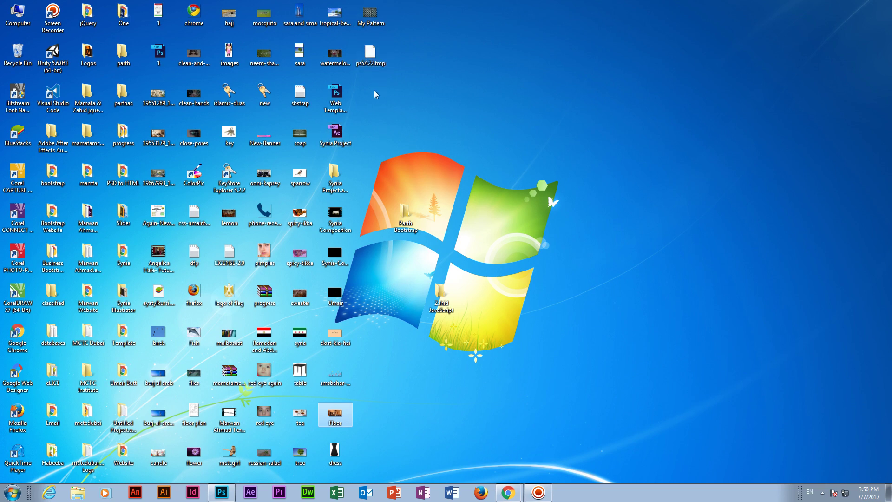
click(221, 491)
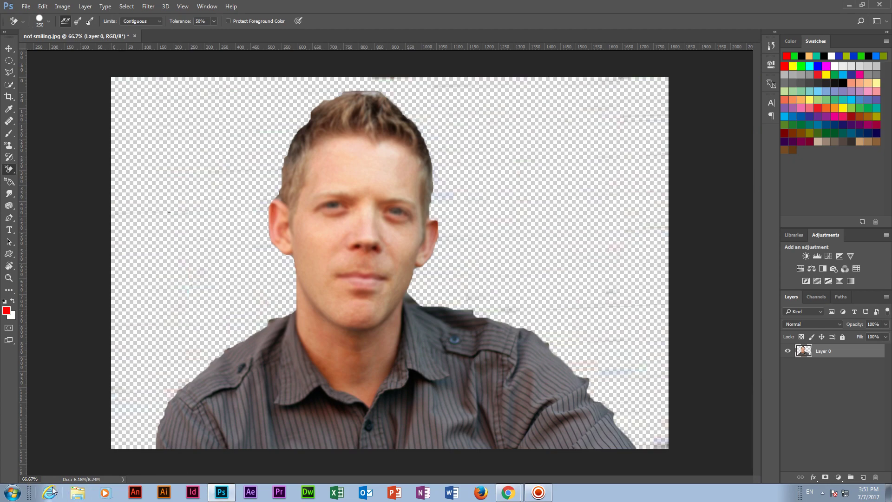
key(super+d)
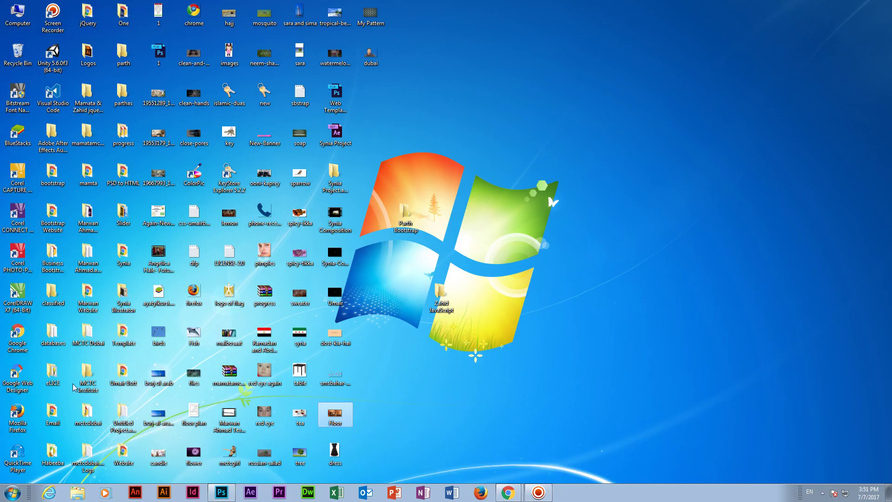
double_click(378, 54)
key(alt+F4)
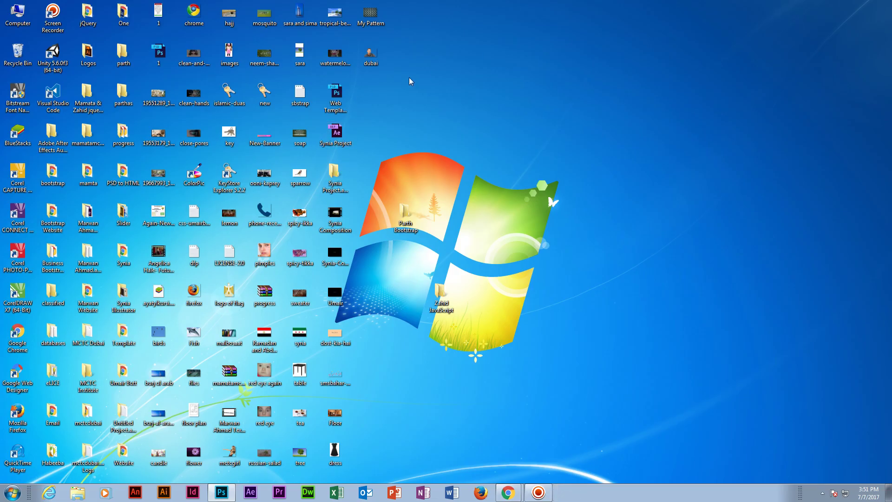
click(377, 56)
click(483, 92)
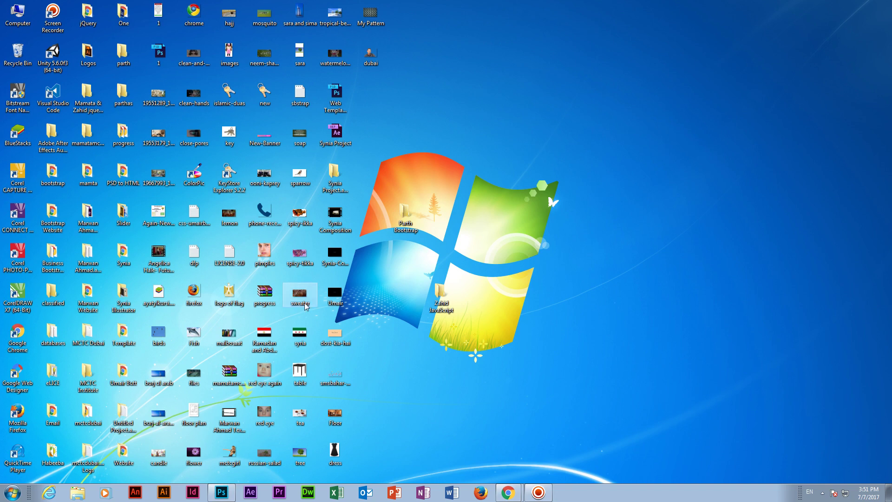
click(221, 491)
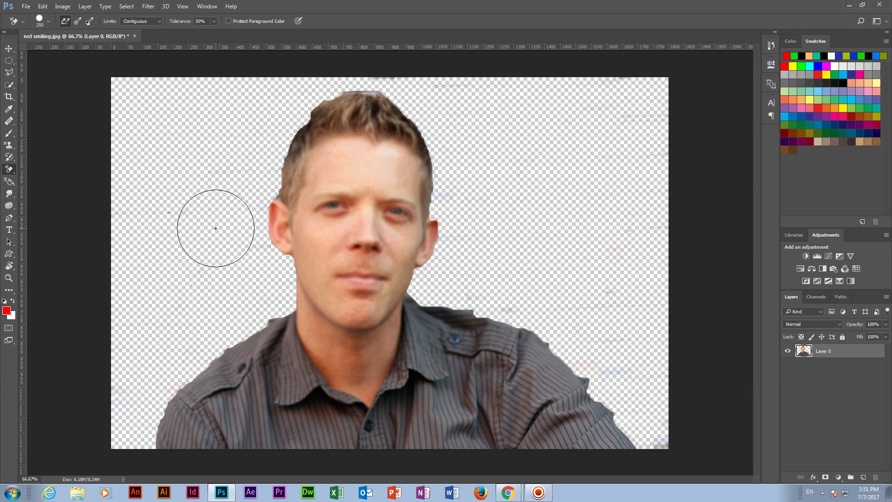
Open Floor.jpg as a second document with Ctrl+O
key(ctrl+o)
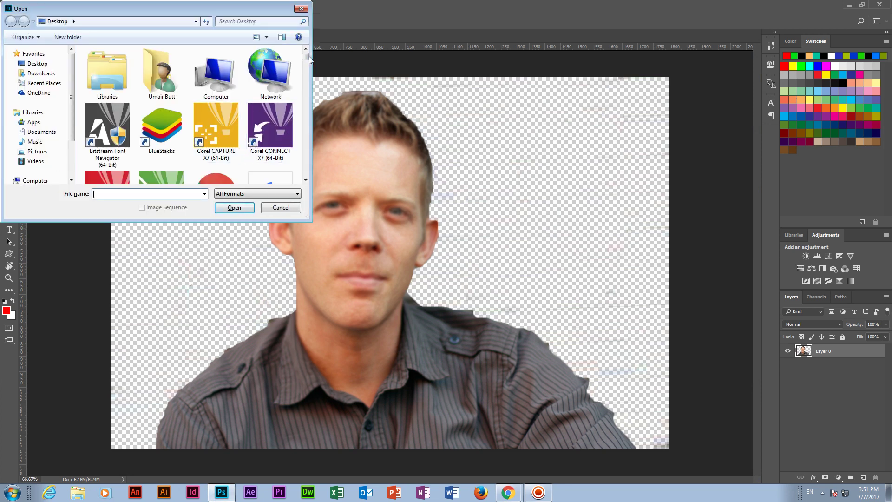
drag(307, 58, 305, 128)
click(275, 158)
double_click(275, 161)
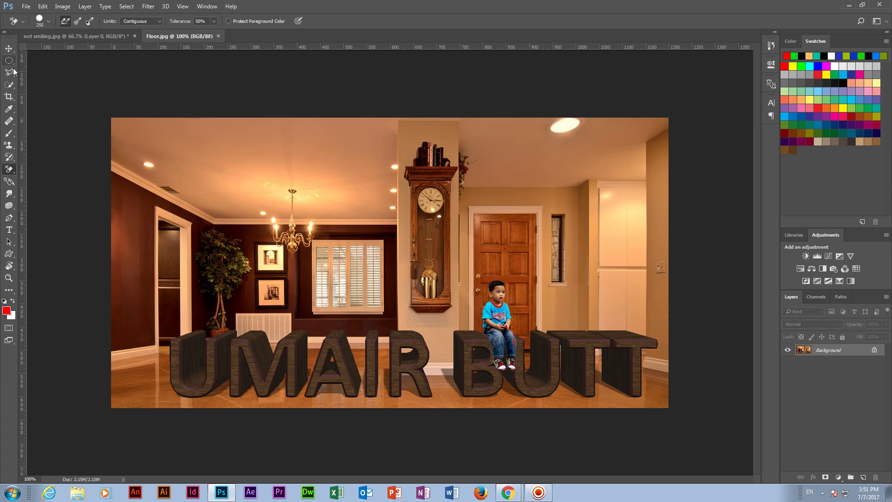
click(9, 180)
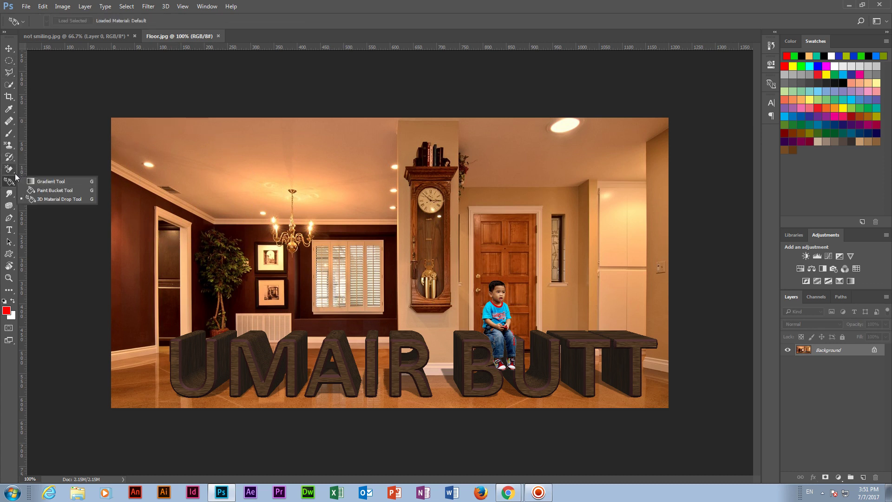
Use the Magic Eraser to erase the large ceiling light and a left-wall patch, then zoom in
drag(9, 169, 55, 187)
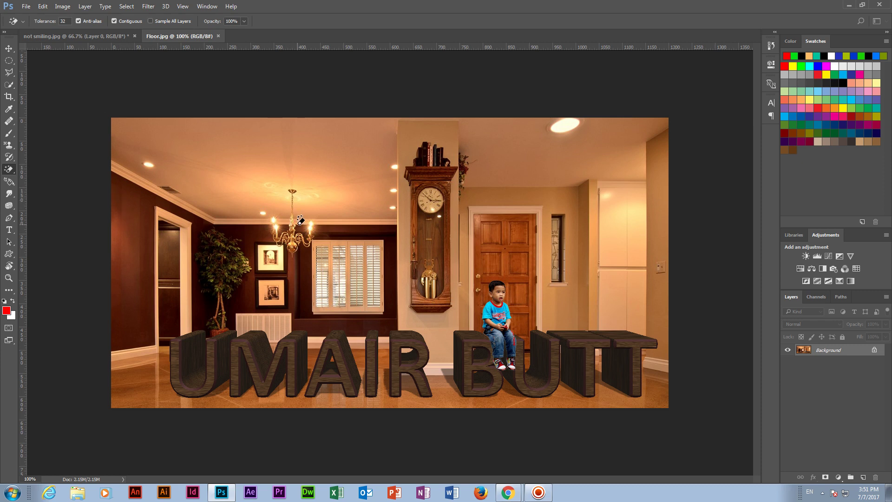
click(570, 124)
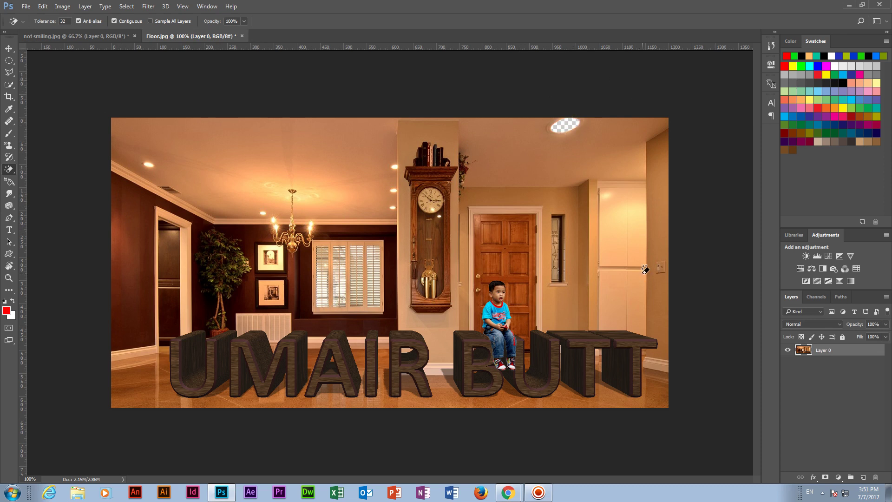
click(119, 234)
key(ctrl+plus)
key(ctrl+plus)
key(ctrl+plus)
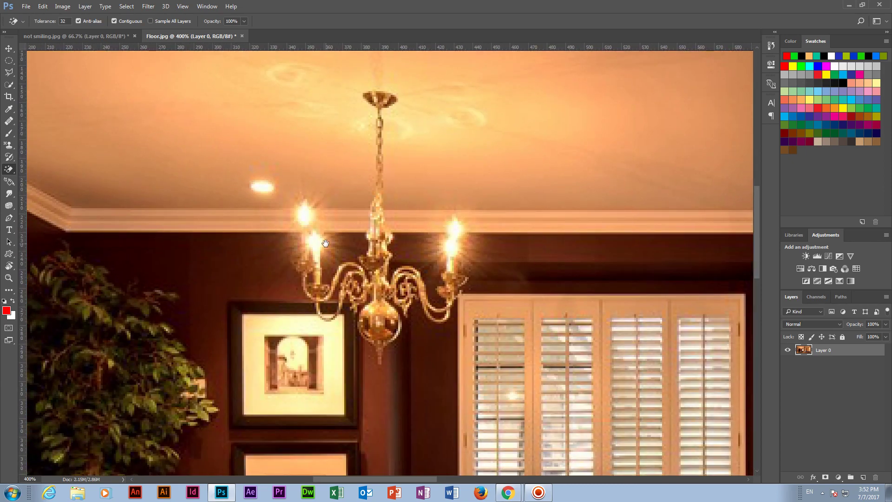
Erase the ceiling light near the chandelier and the three ceiling lights beside the clock
click(260, 186)
drag(333, 246, 470, 370)
scroll(283, 245, right, 10)
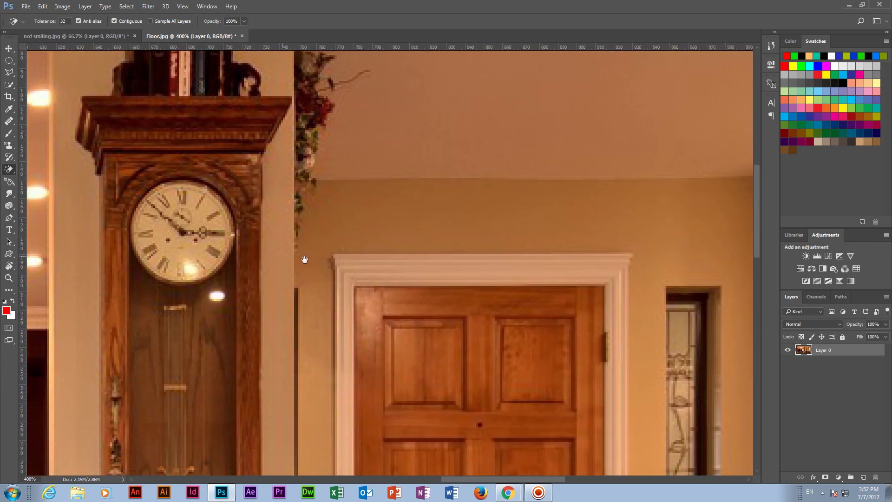
mouse_move(304, 259)
mouse_down()
mouse_move(449, 166)
mouse_move(676, 336)
mouse_up()
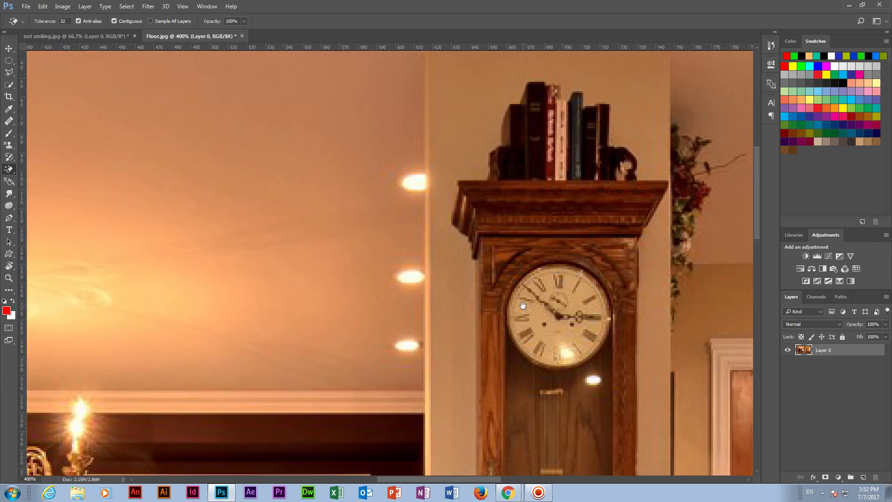
click(413, 181)
click(415, 275)
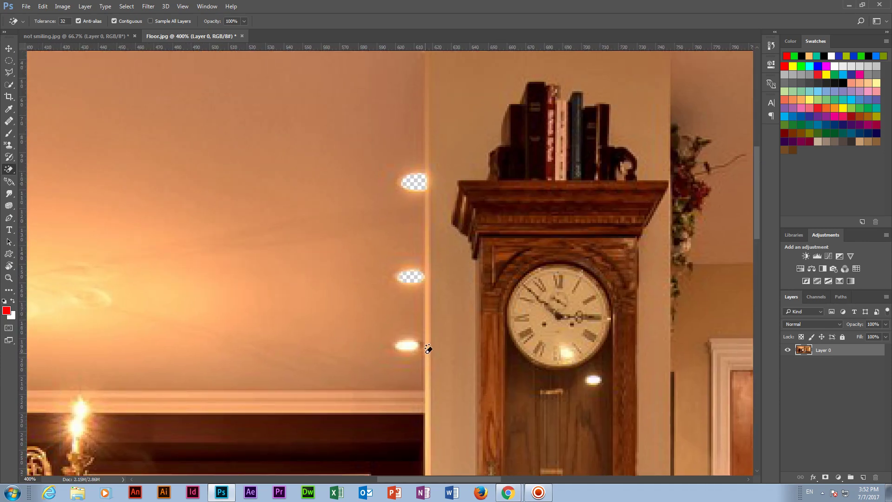
click(409, 345)
Erase the right-hand window to transparency, then zoom back to 100%
mouse_move(408, 344)
mouse_down()
mouse_move(364, 208)
mouse_move(313, 156)
mouse_move(229, 126)
mouse_up()
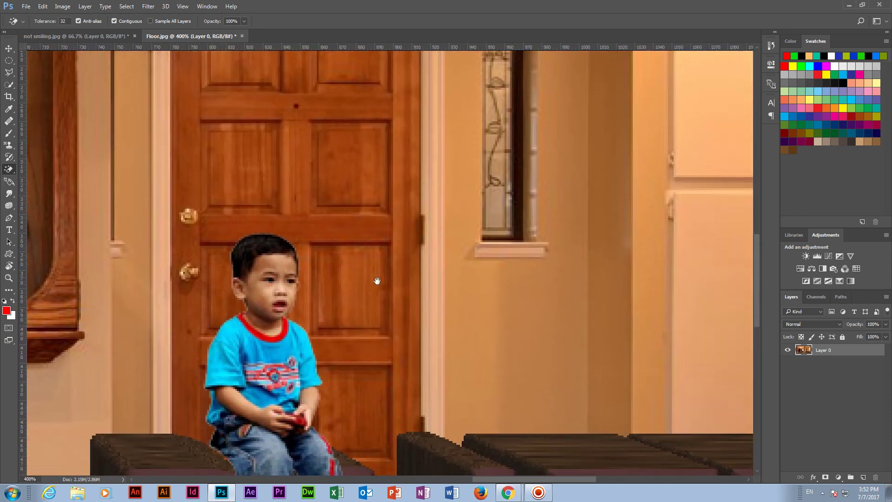
drag(325, 93, 595, 439)
drag(325, 278, 407, 499)
drag(229, 273, 231, 467)
drag(307, 46, 356, 149)
mouse_move(602, 329)
mouse_down()
mouse_move(235, 265)
mouse_move(291, 75)
mouse_up()
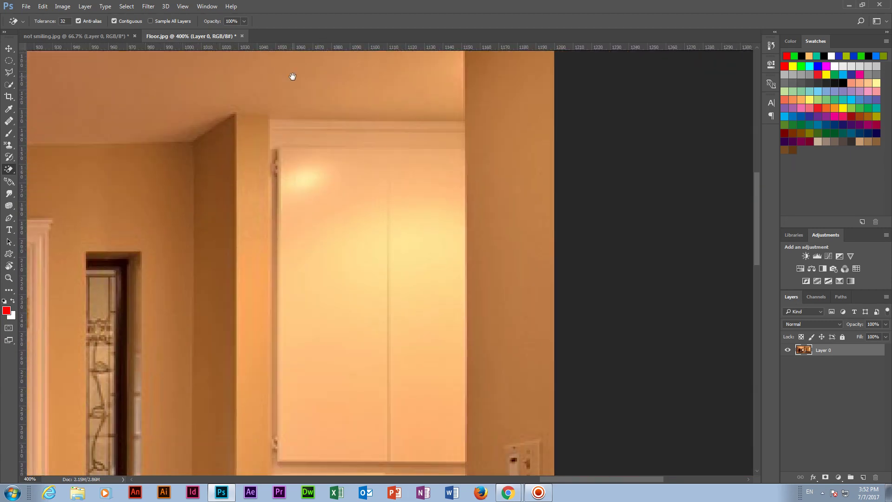
click(342, 284)
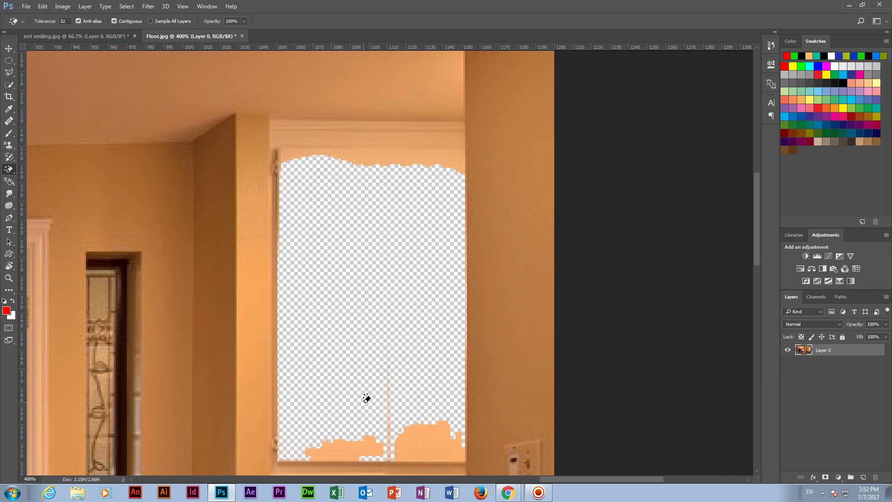
key(ctrl+1)
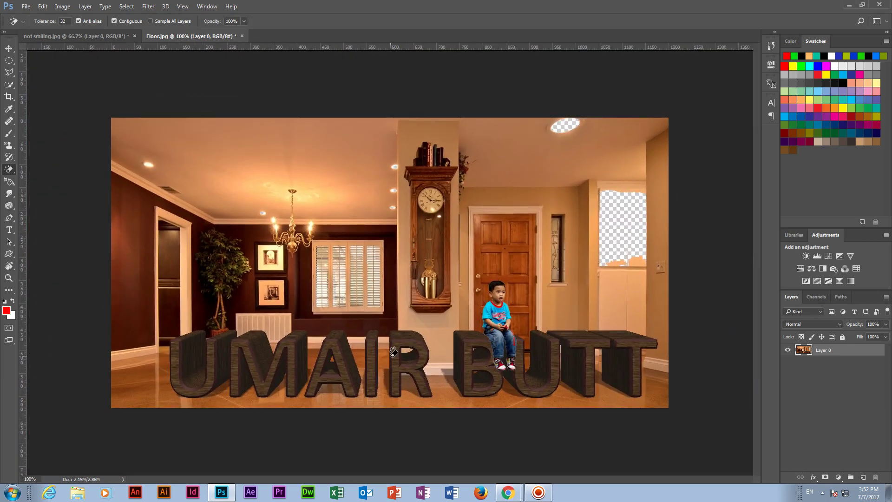
Erase the left doorway's upper and lower panels, its white frame strip and the baseboard beside it
click(171, 263)
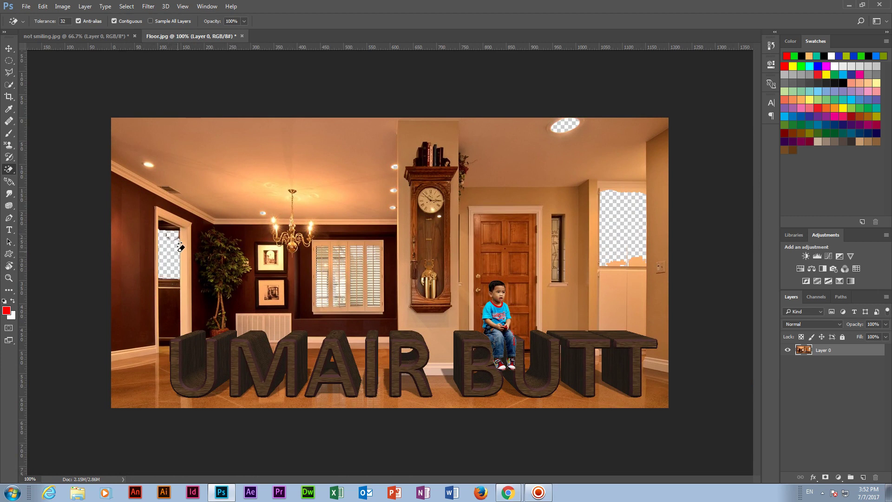
click(170, 309)
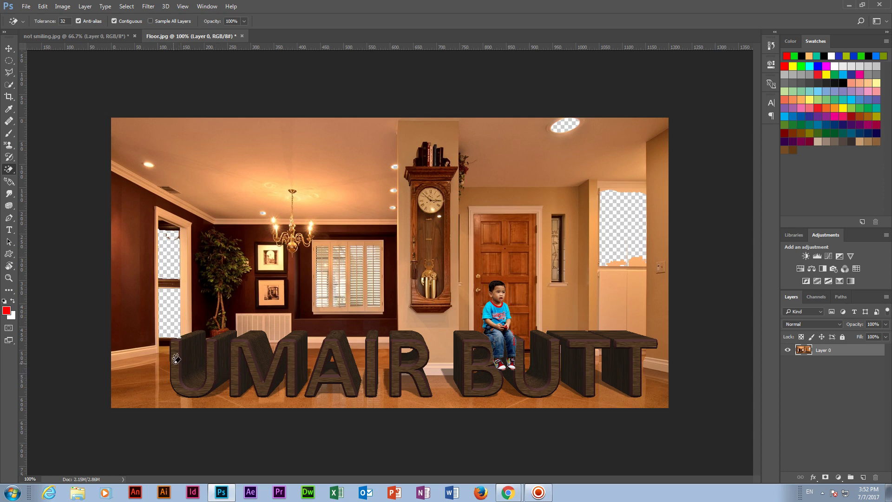
click(185, 267)
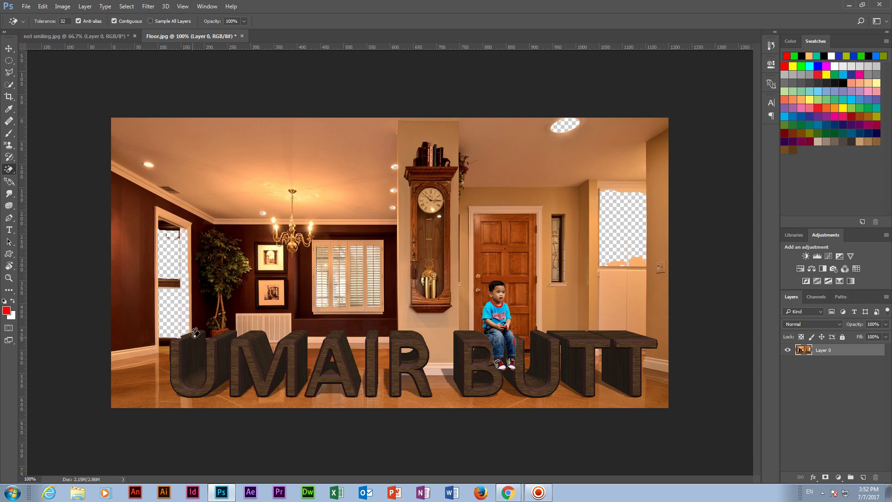
click(139, 349)
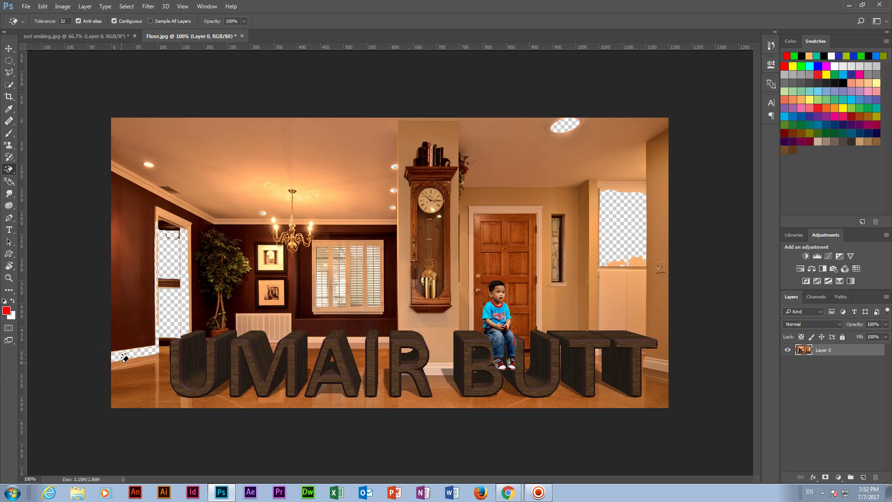